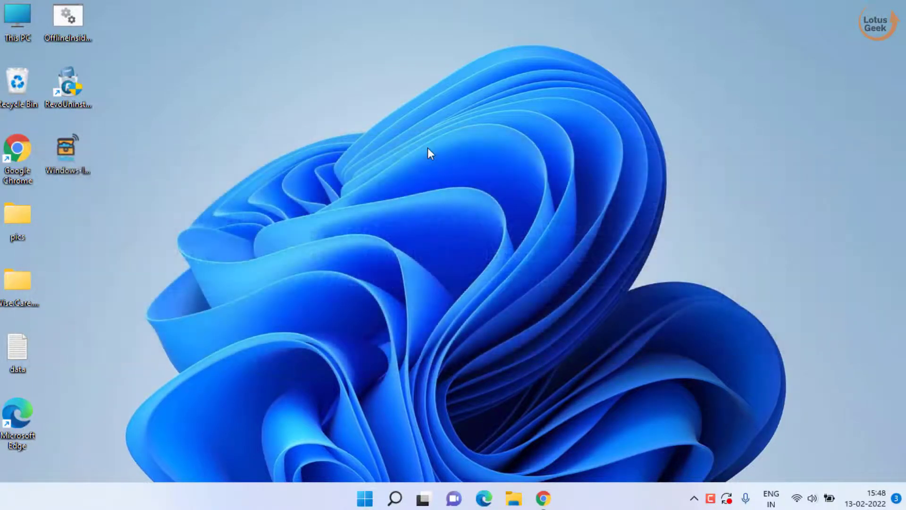
Open Settings with Win+I and go to the Windows Update page showing six pending updates
key(super+i)
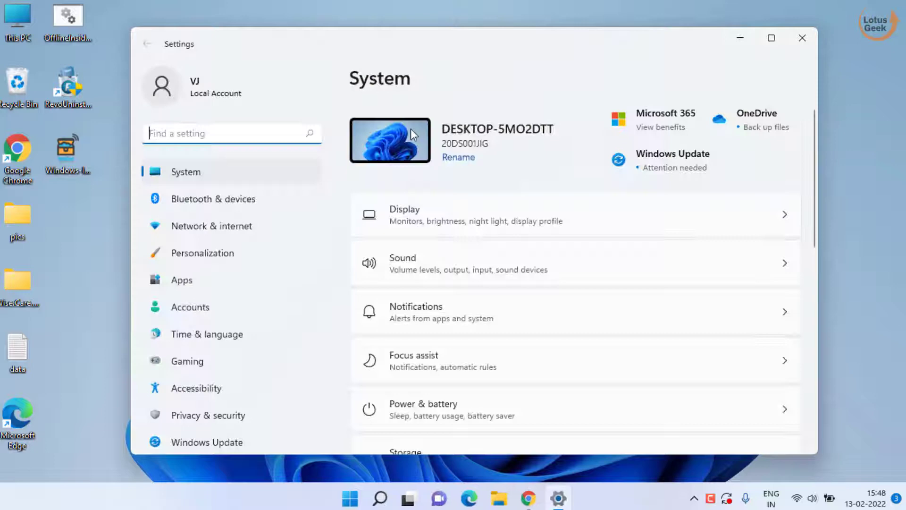
scroll(300, 353, down, 1)
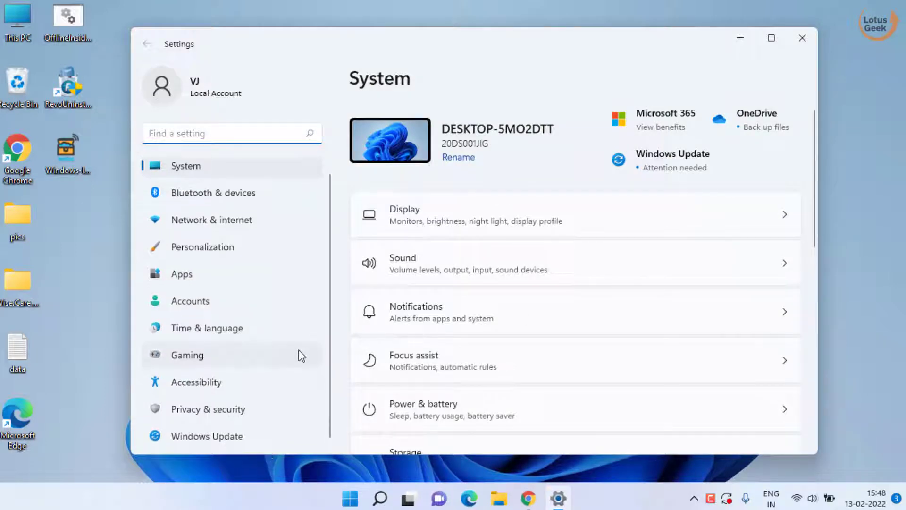
click(223, 438)
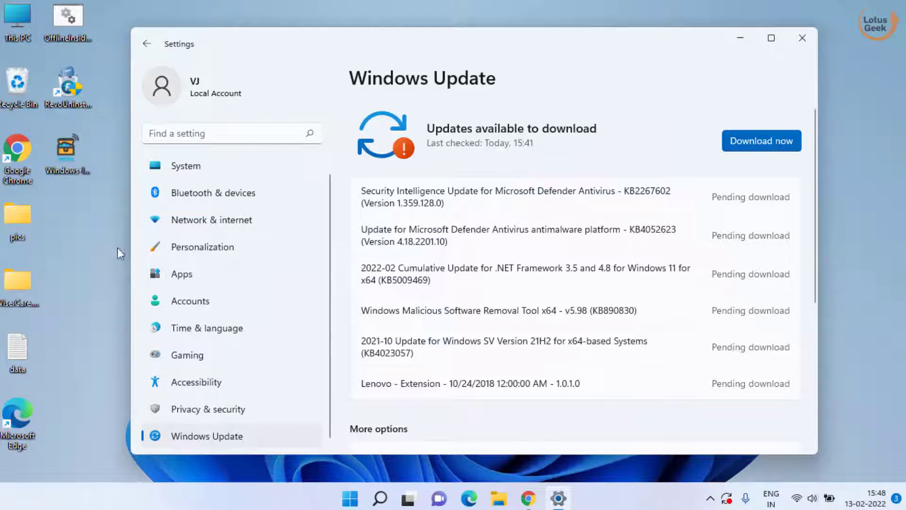
Under Gaming › Captures, turn on Record what happened and leave game audio capture on
click(191, 359)
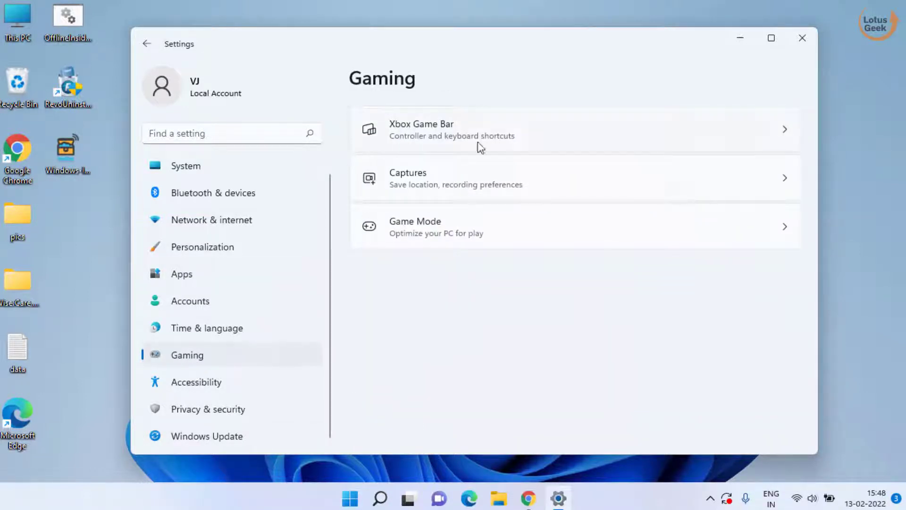
click(488, 184)
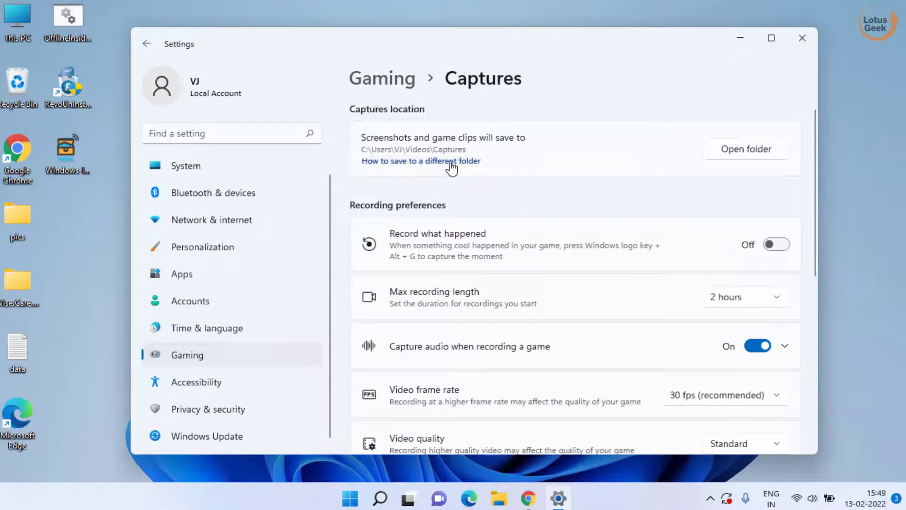
click(777, 245)
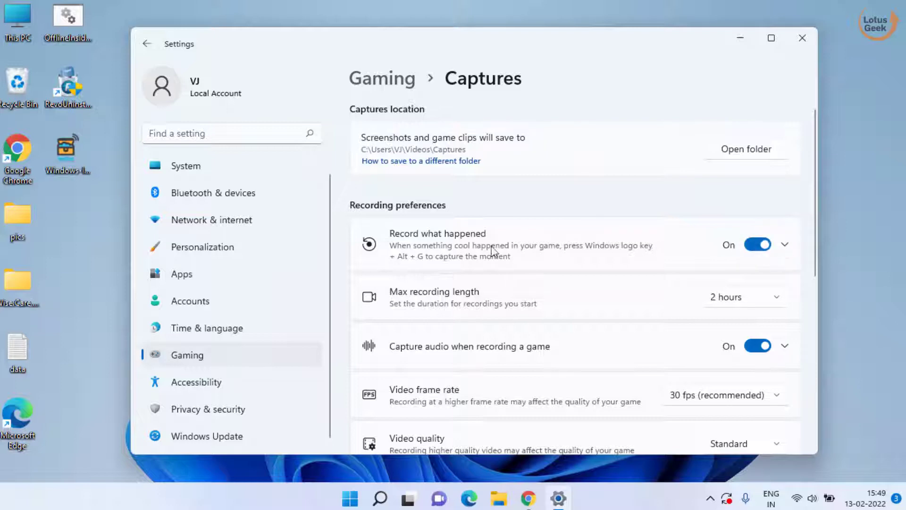
scroll(571, 234, down, 3)
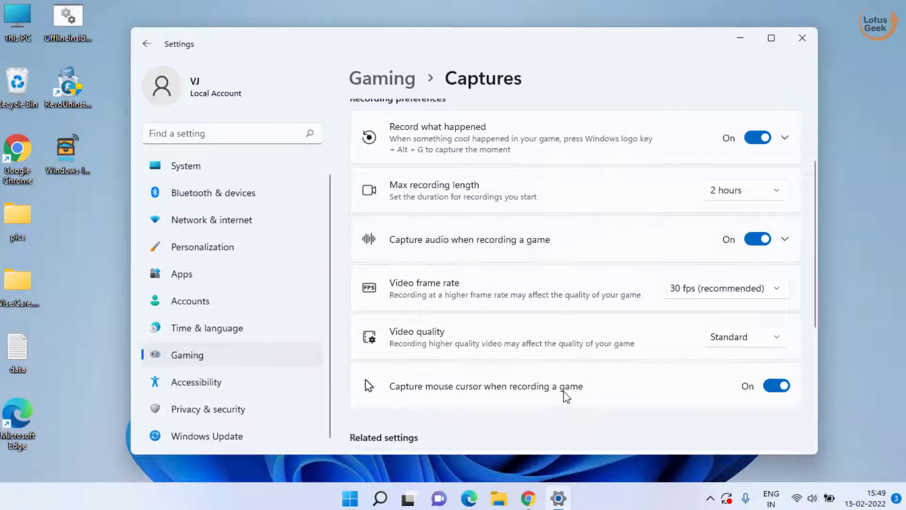
click(753, 249)
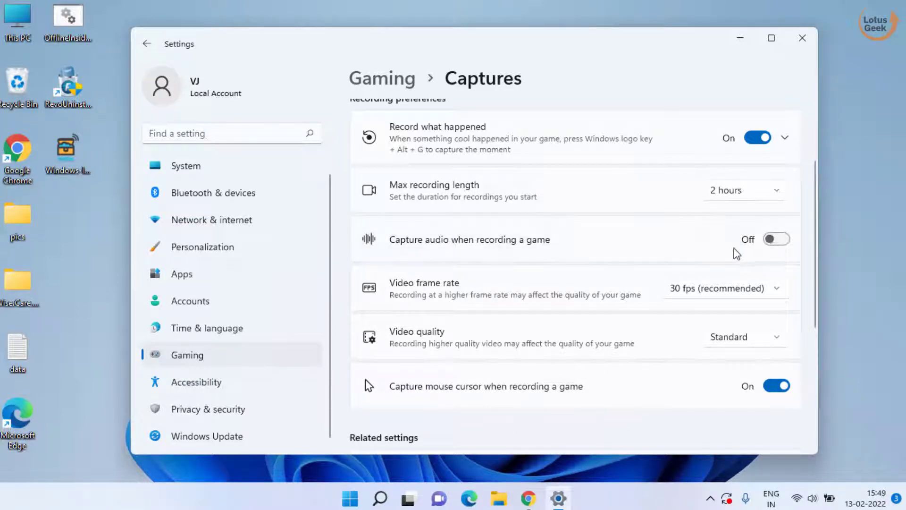
click(776, 241)
scroll(547, 330, down, 5)
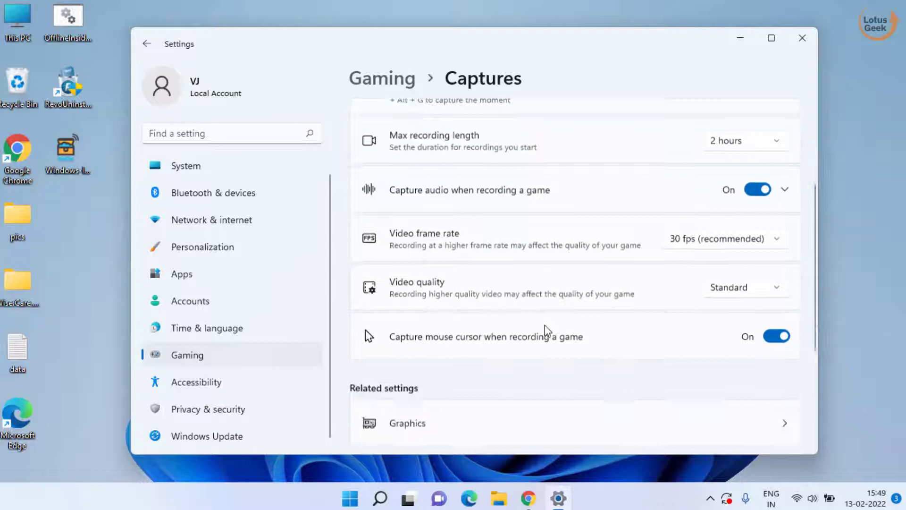
scroll(547, 330, up, 8)
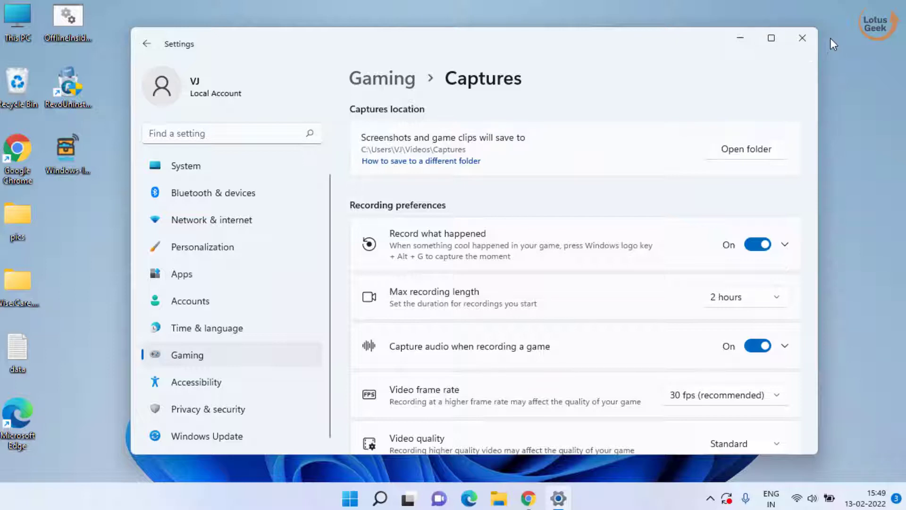
click(804, 40)
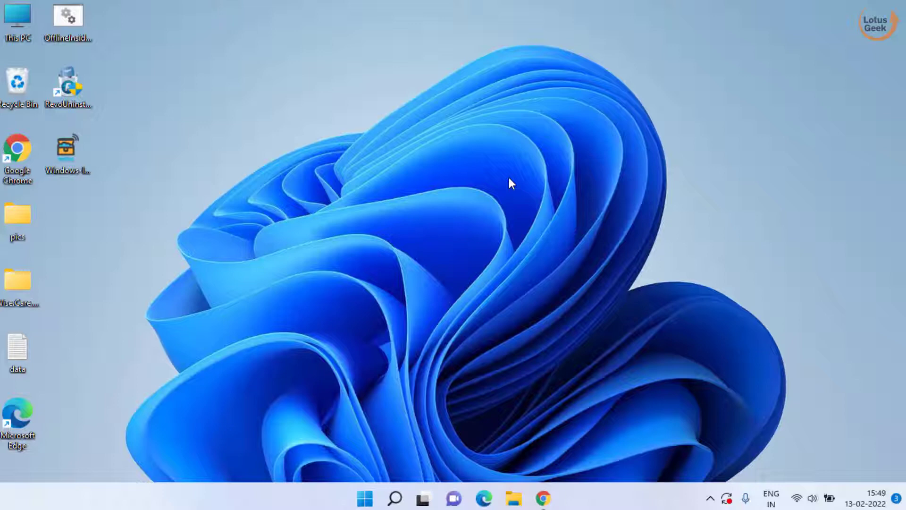
key(super+i)
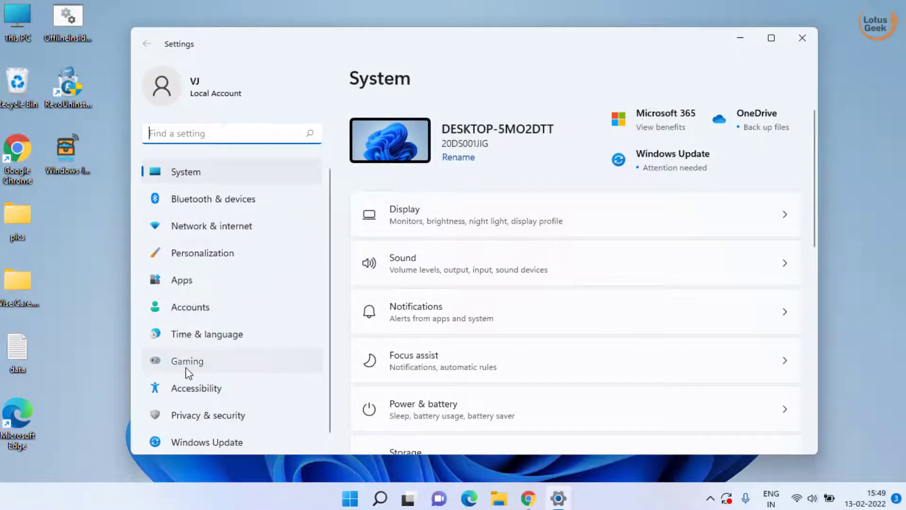
click(187, 369)
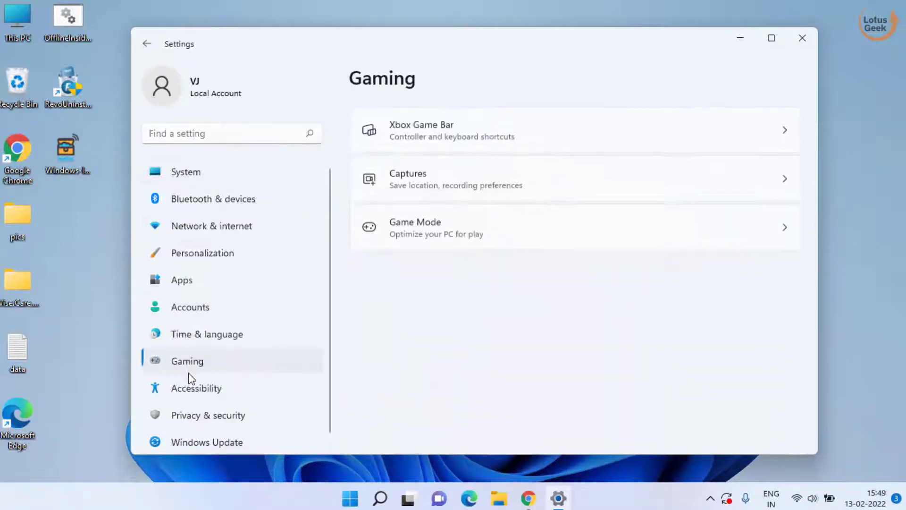
click(564, 178)
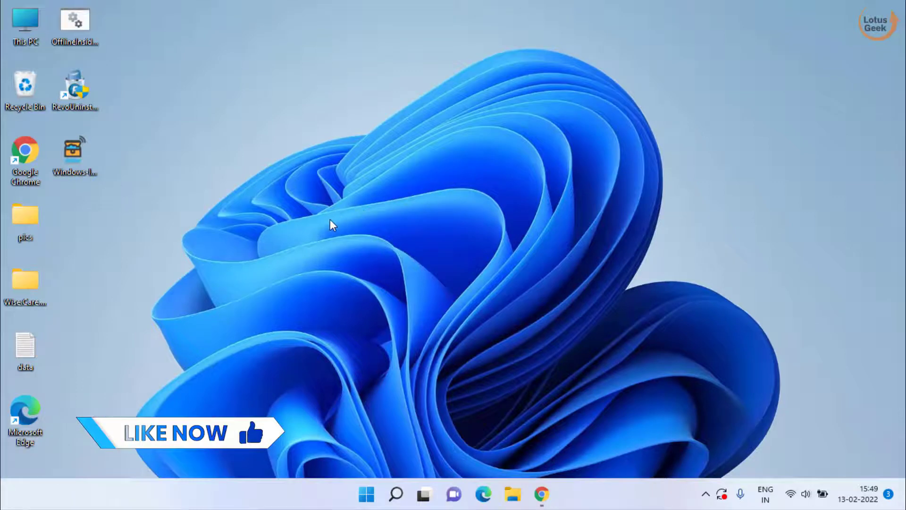
Return to the Media Feature Pack download page in Chrome and review its heading
click(541, 494)
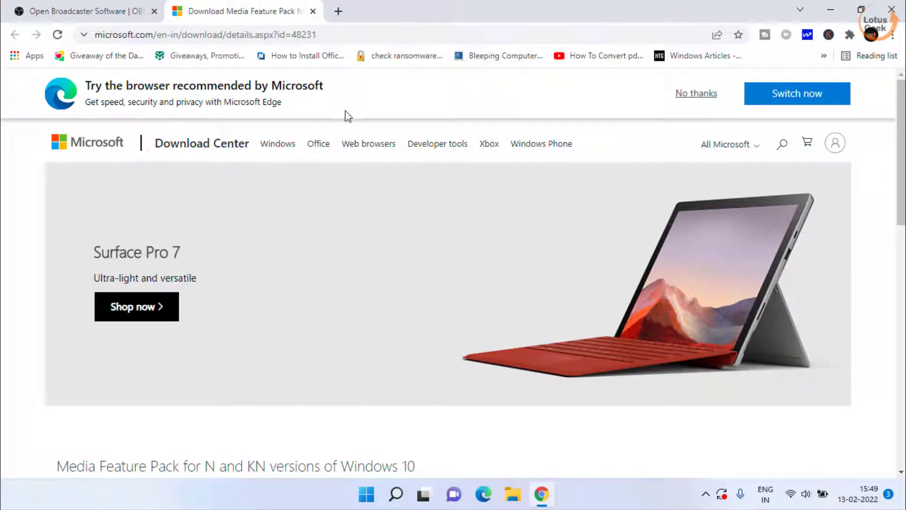
scroll(237, 243, down, 4)
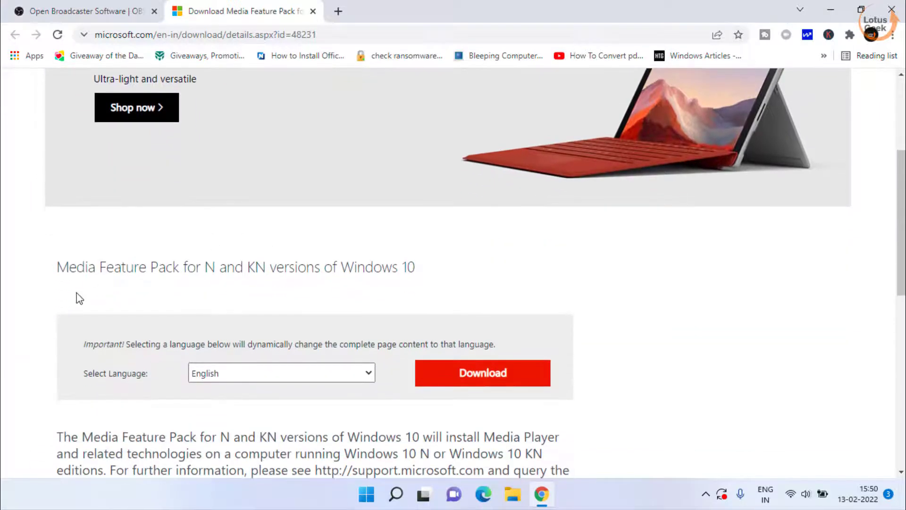
drag(56, 270, 429, 278)
click(104, 345)
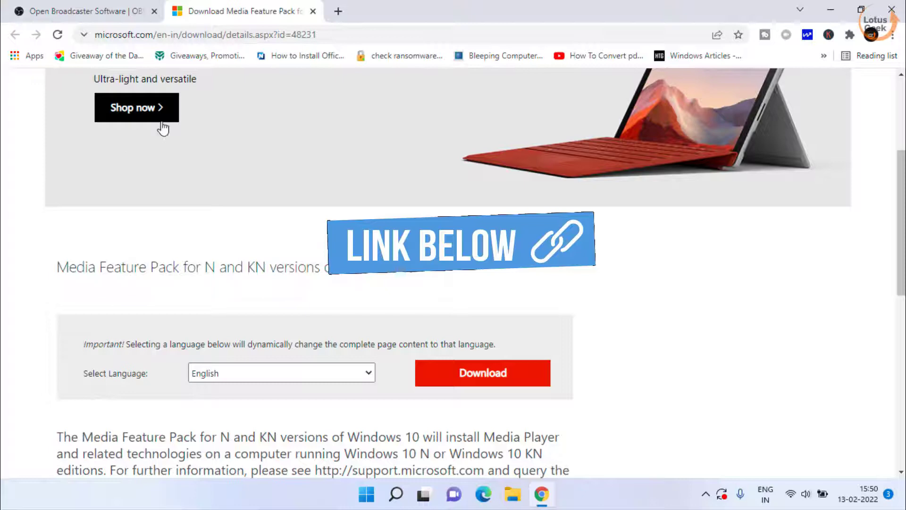
scroll(283, 262, down, 4)
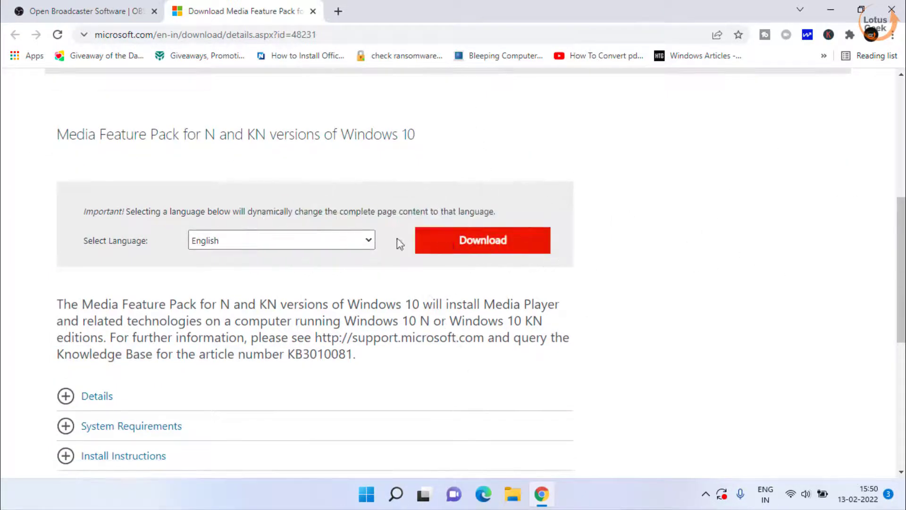
Choose Microsoft-Windows-MediaFeaturePack-OOB-Package_x64.msu instead of the first file and continue to download it
click(477, 243)
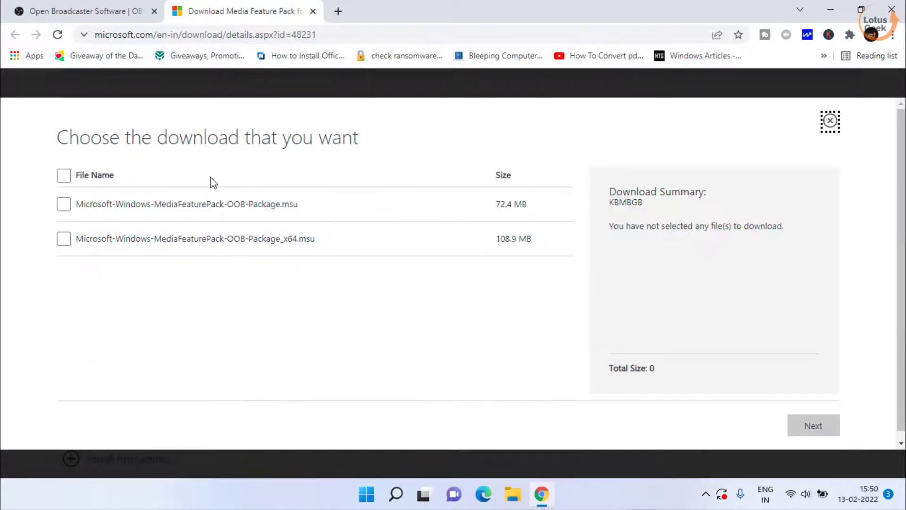
click(64, 203)
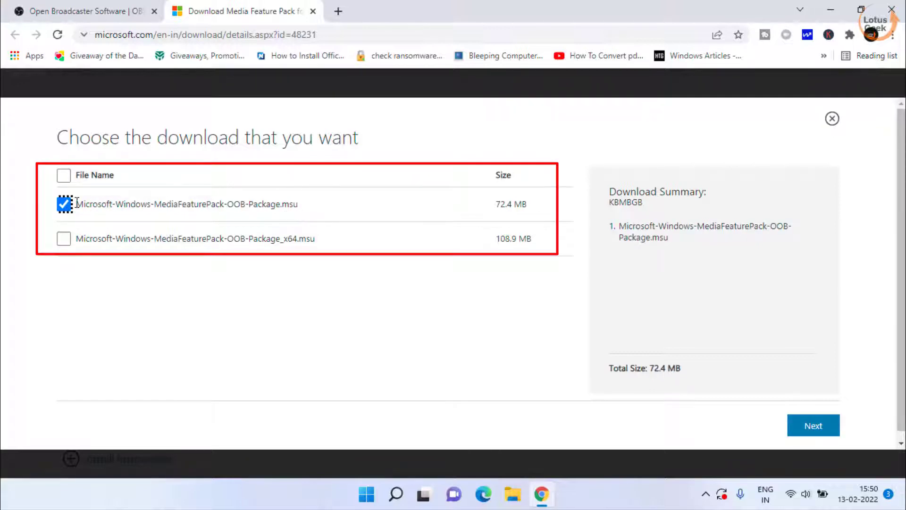
click(77, 203)
click(65, 239)
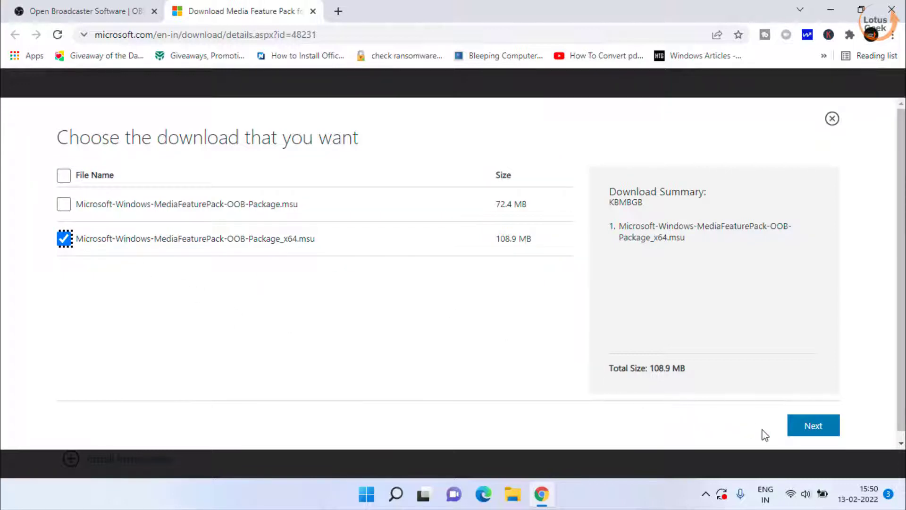
click(813, 426)
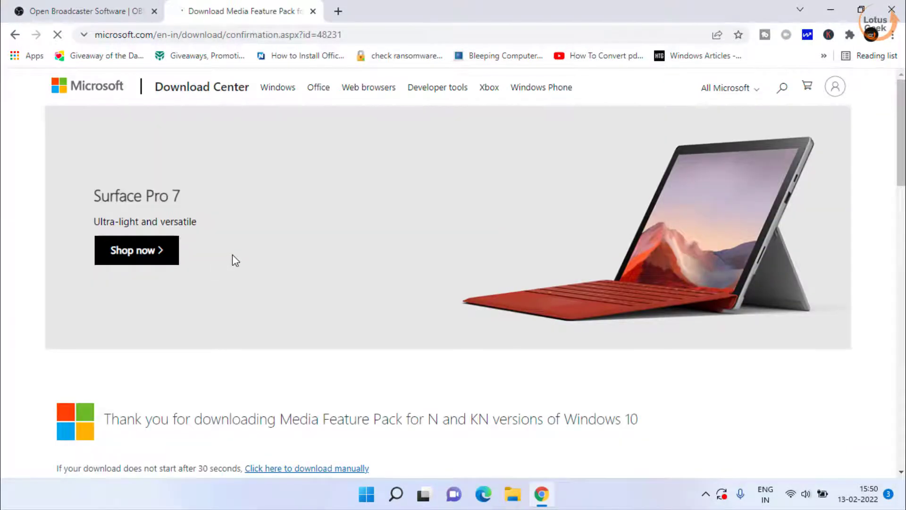
Save the x64 feature pack package to the Desktop and minimise Chrome
scroll(234, 260, down, 2)
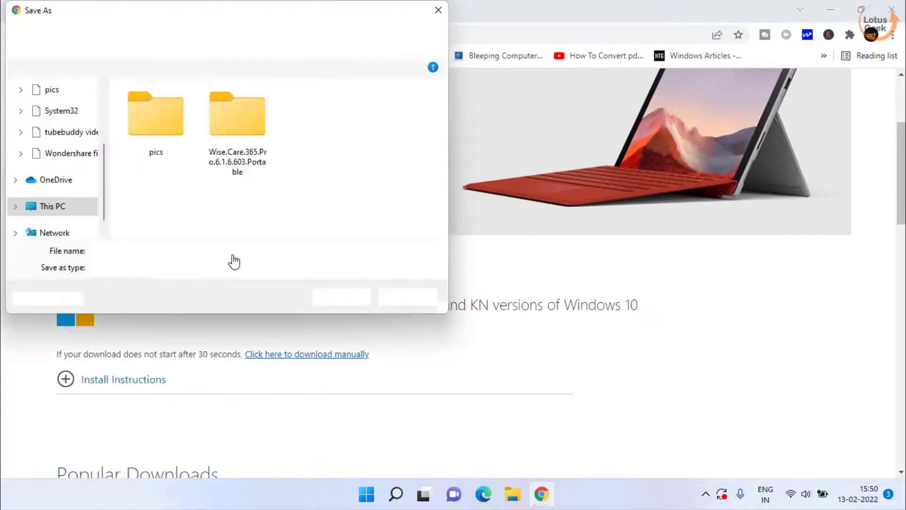
scroll(64, 137, up, 5)
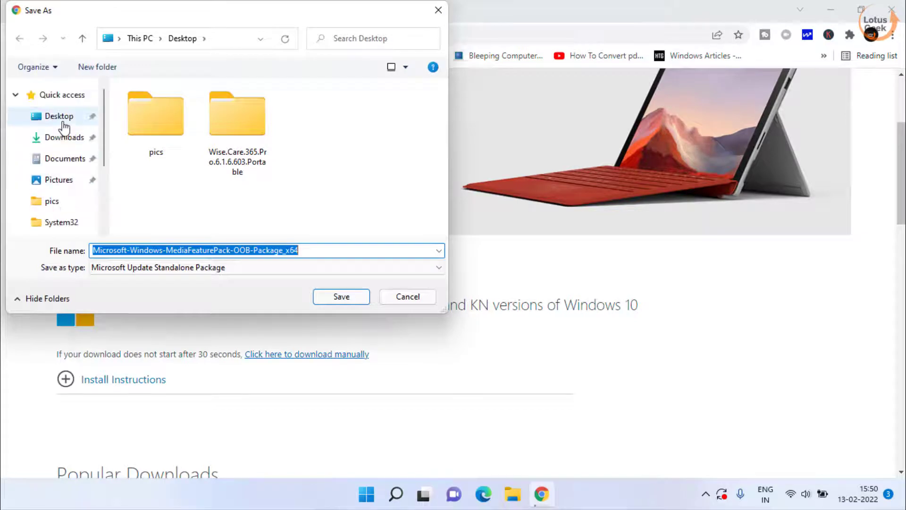
click(63, 121)
click(342, 298)
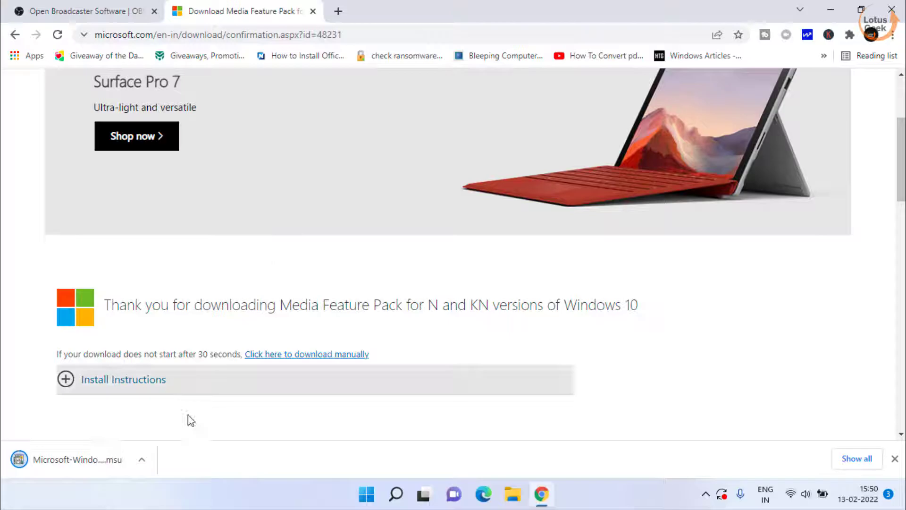
click(830, 11)
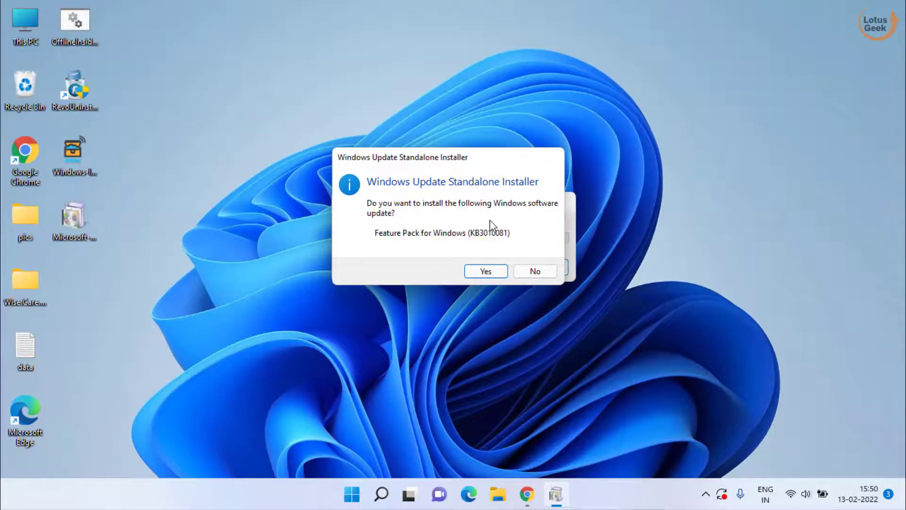
Confirm installing Feature Pack for Windows (KB3010081) and accept its license terms
click(488, 270)
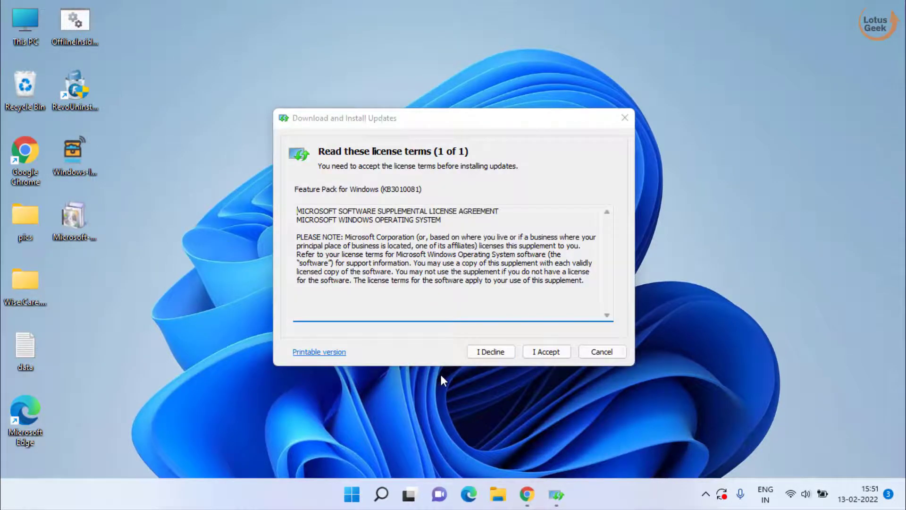
click(551, 352)
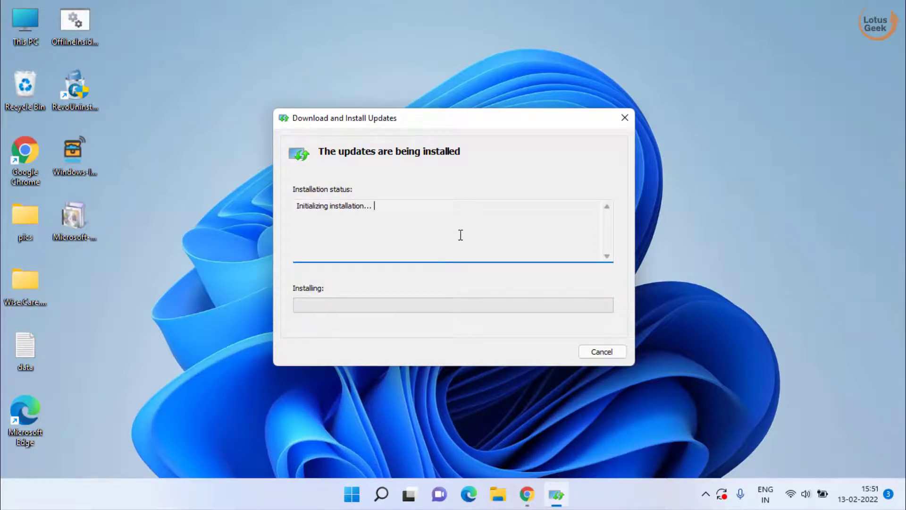
Download and save the OBS Studio 27.1.3 Windows installer from the OBS tab, then minimise Chrome
click(528, 499)
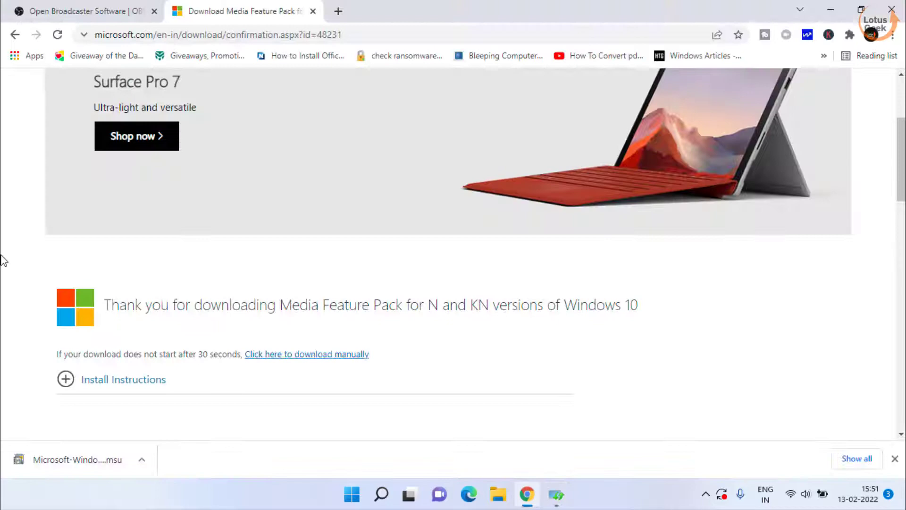
click(126, 4)
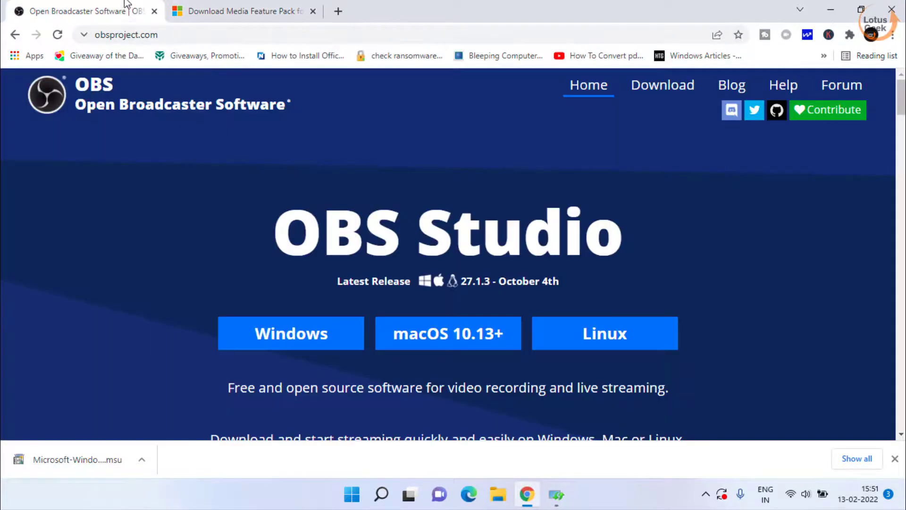
drag(262, 229, 683, 229)
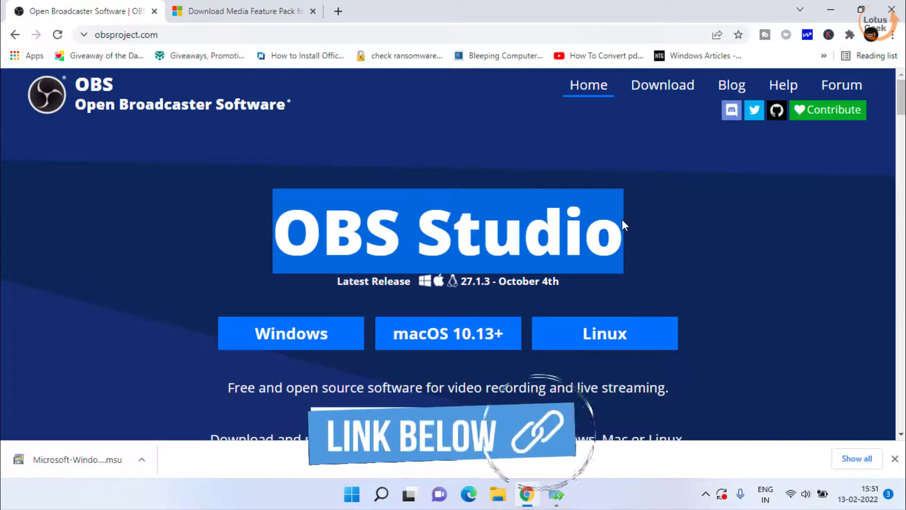
click(164, 217)
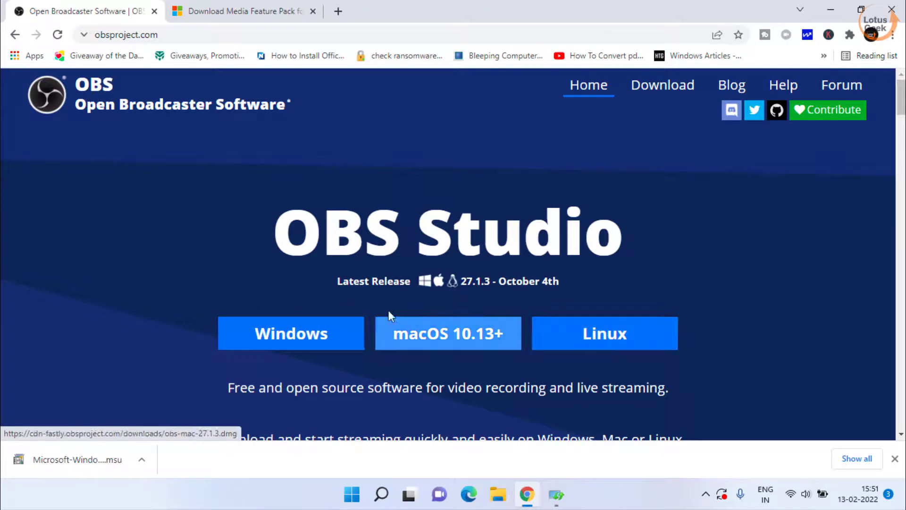
click(301, 334)
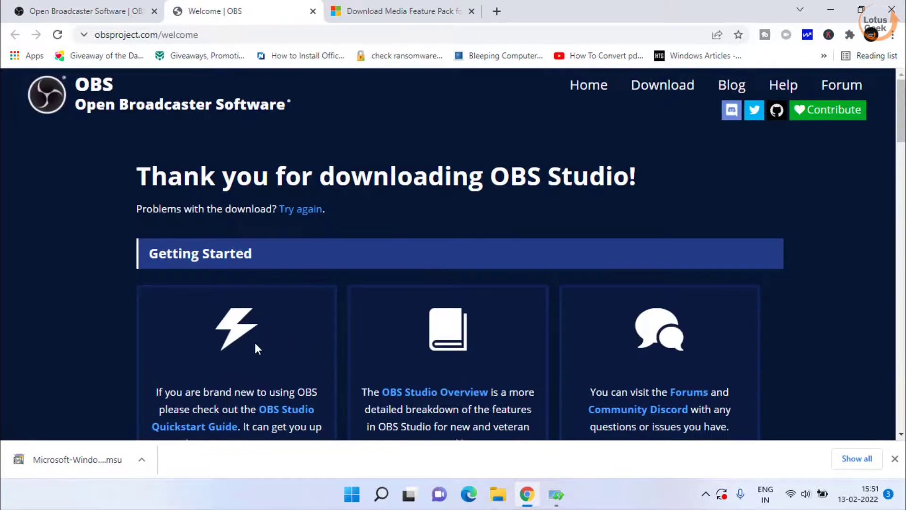
click(340, 296)
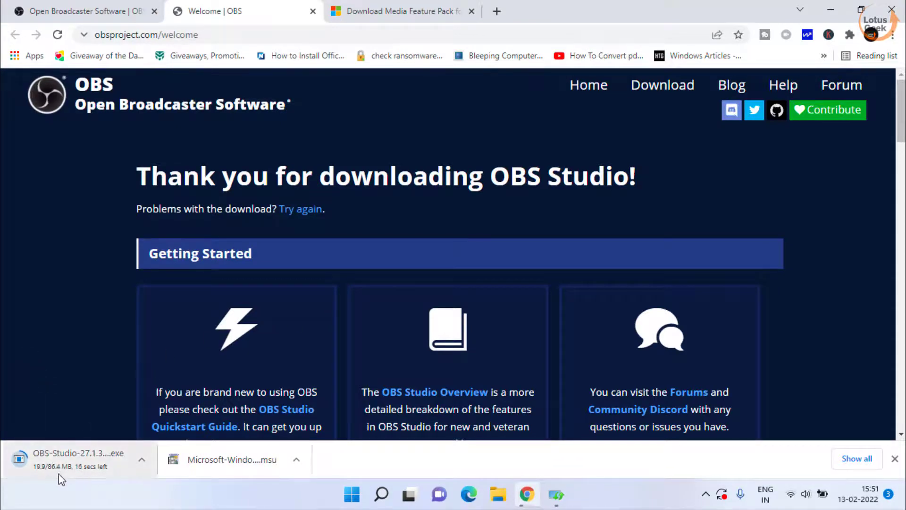
click(830, 9)
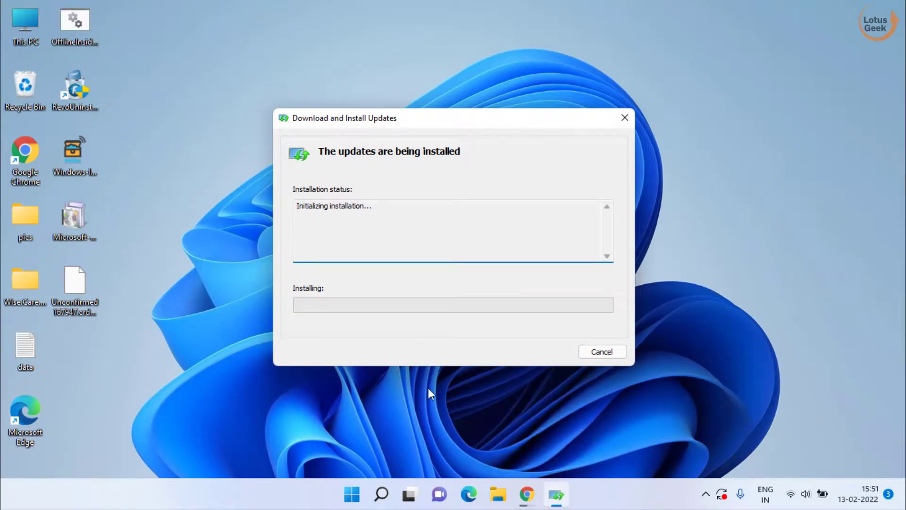
Check Chrome's downloads, then return to the KB3010081 installer now installing update 1 of 1
click(516, 493)
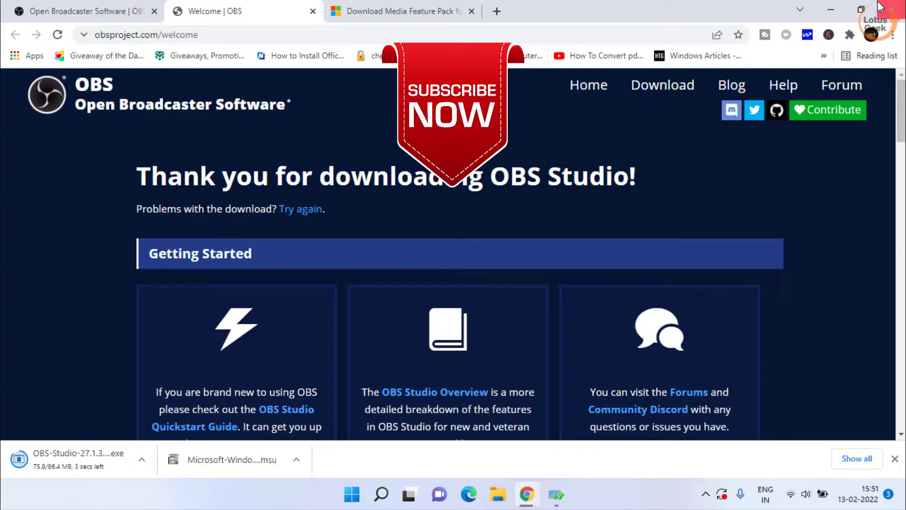
click(830, 10)
click(73, 217)
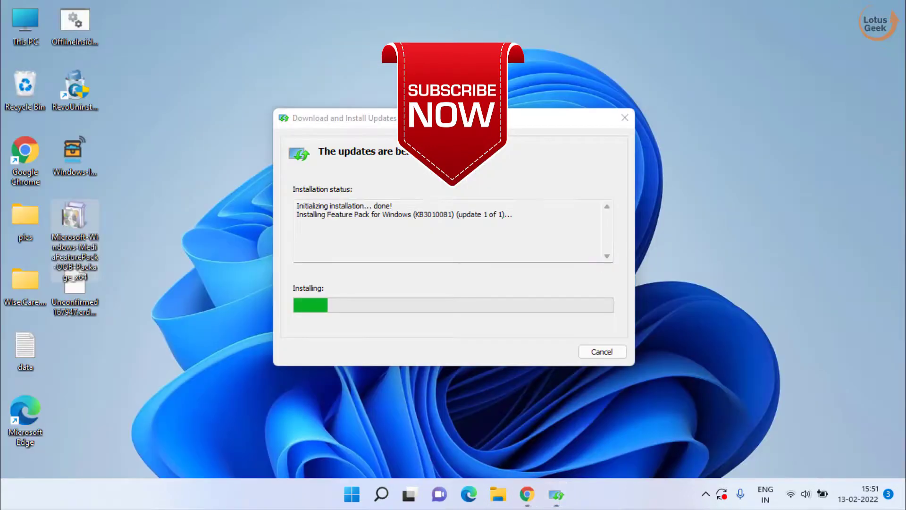